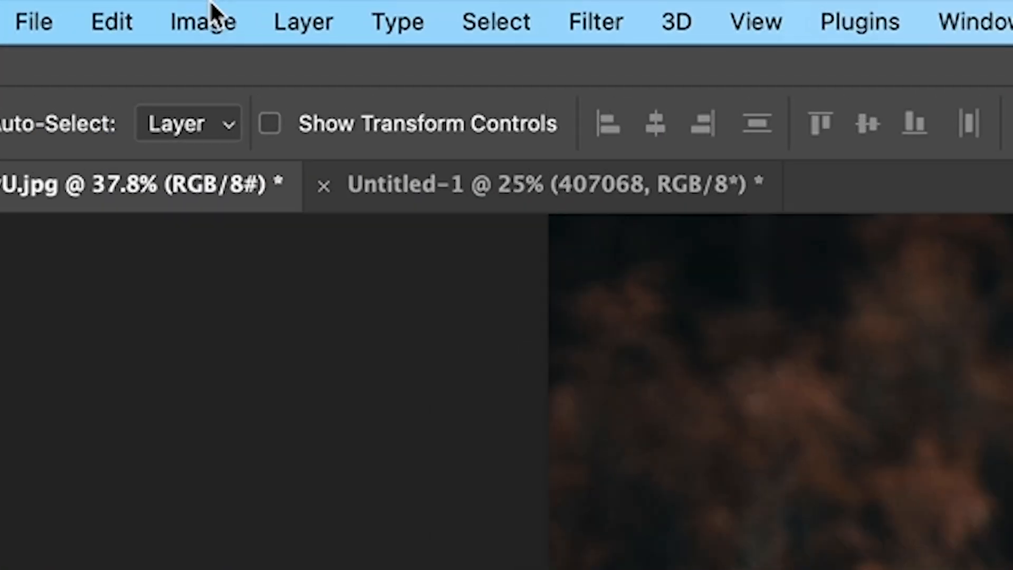
# Brighten the portrait with Apply Image in Screen blending at 100% opacity, comparing the result with and without the preview.
pyautogui.click(132, 5)
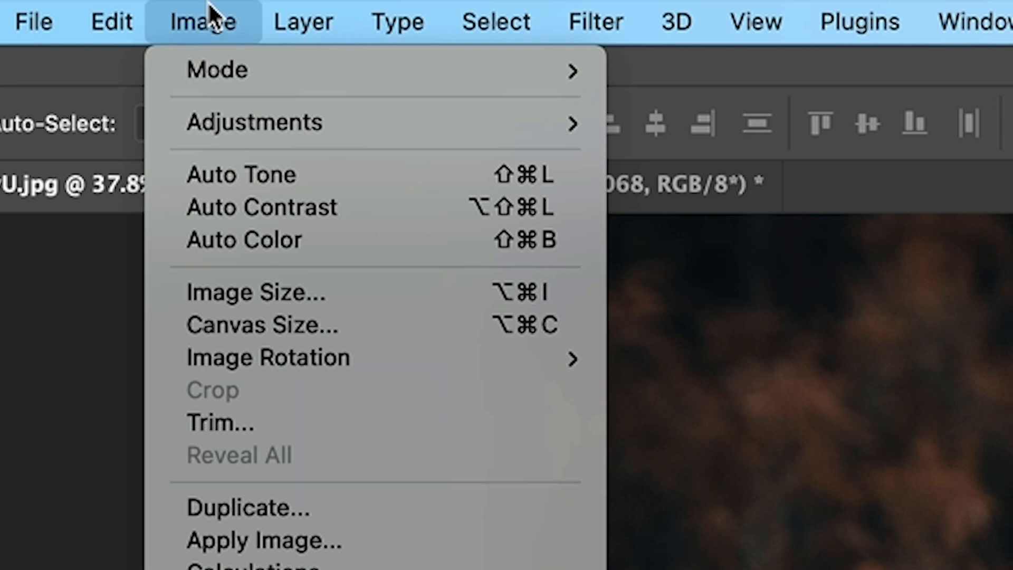
pyautogui.click(311, 530)
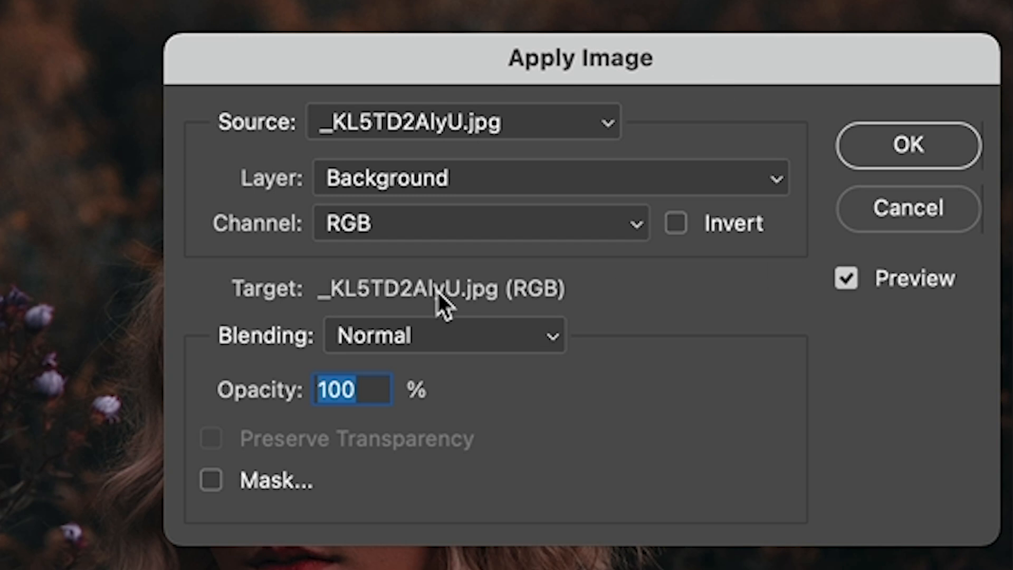
pyautogui.moveTo(374, 55); pyautogui.dragTo(1012, 0)
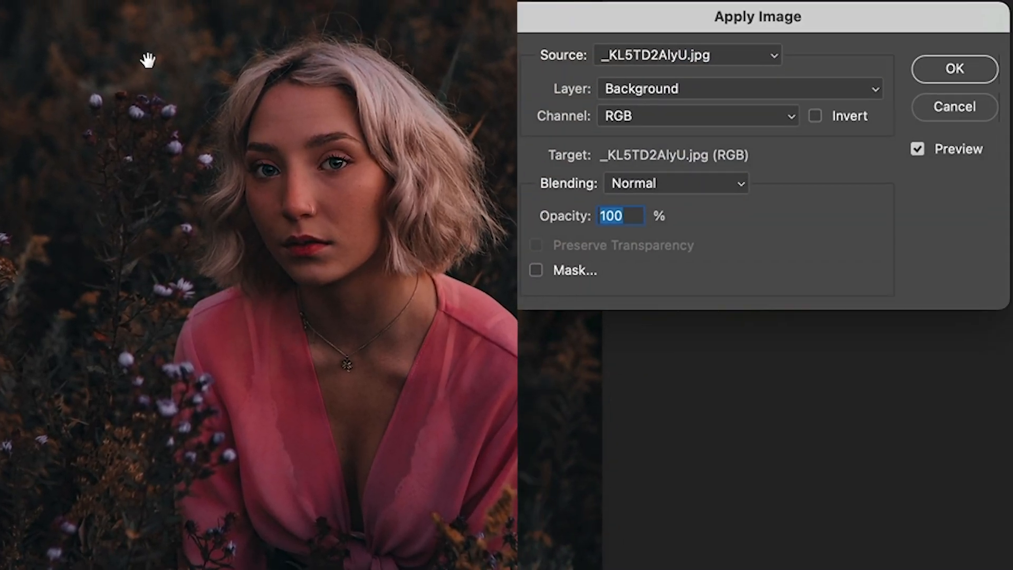
pyautogui.click(684, 186)
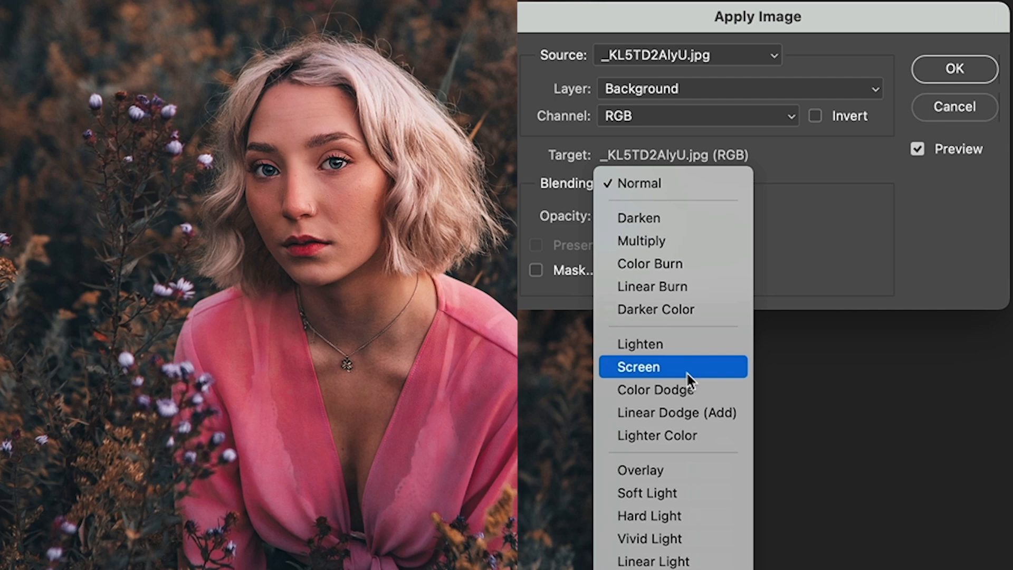
pyautogui.click(685, 371)
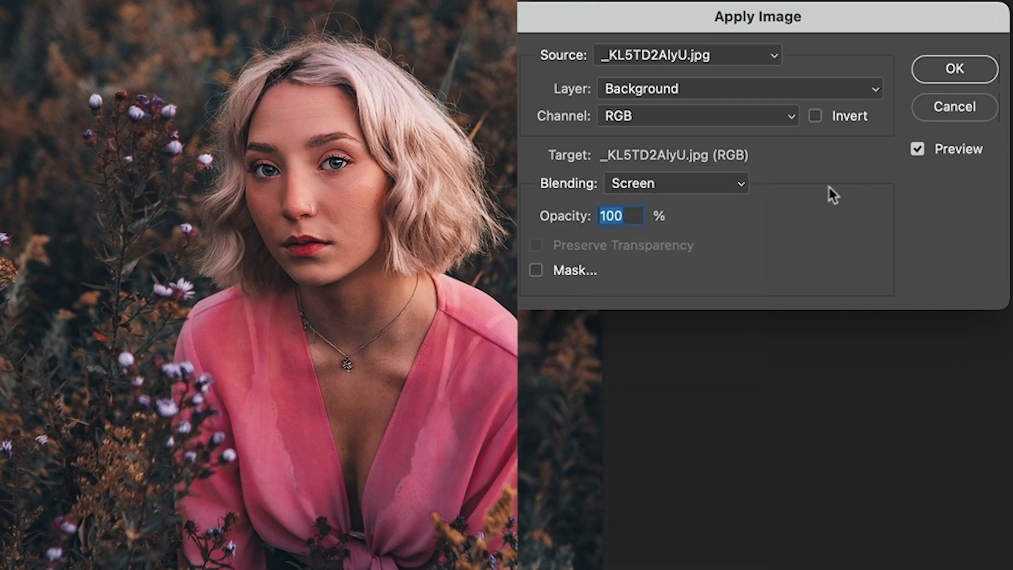
pyautogui.click(918, 150)
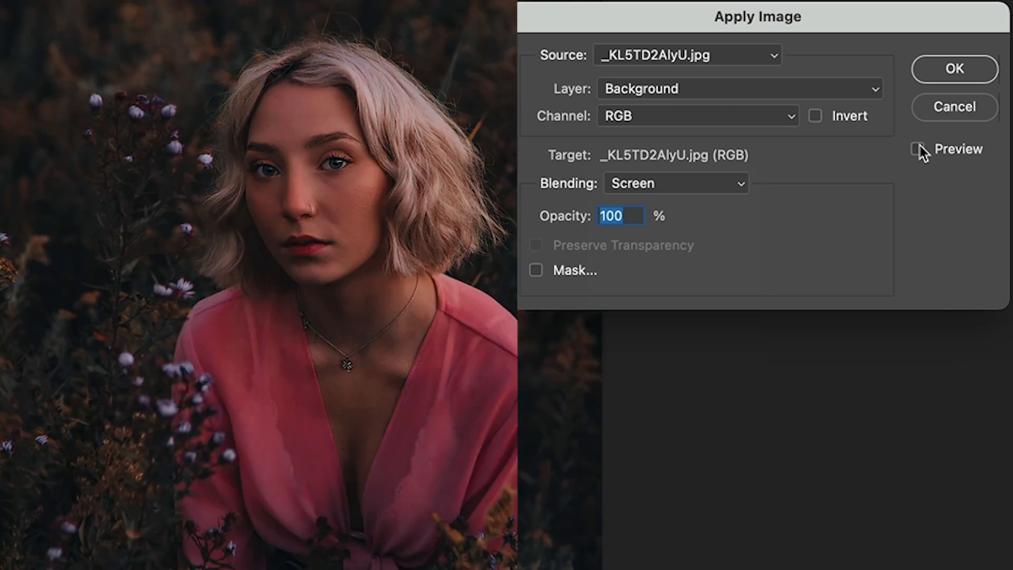
pyautogui.click(918, 150)
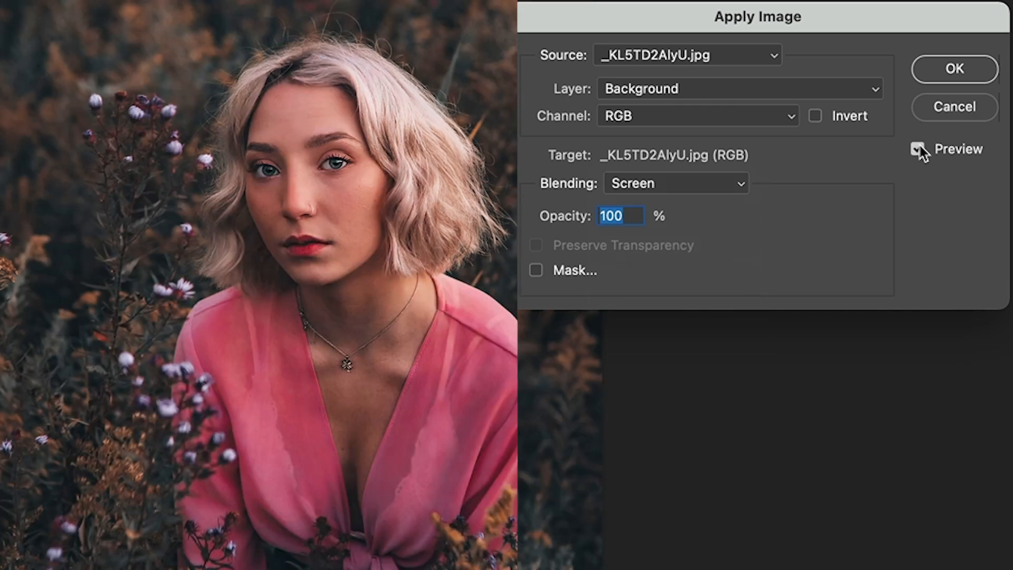
pyautogui.click(952, 69)
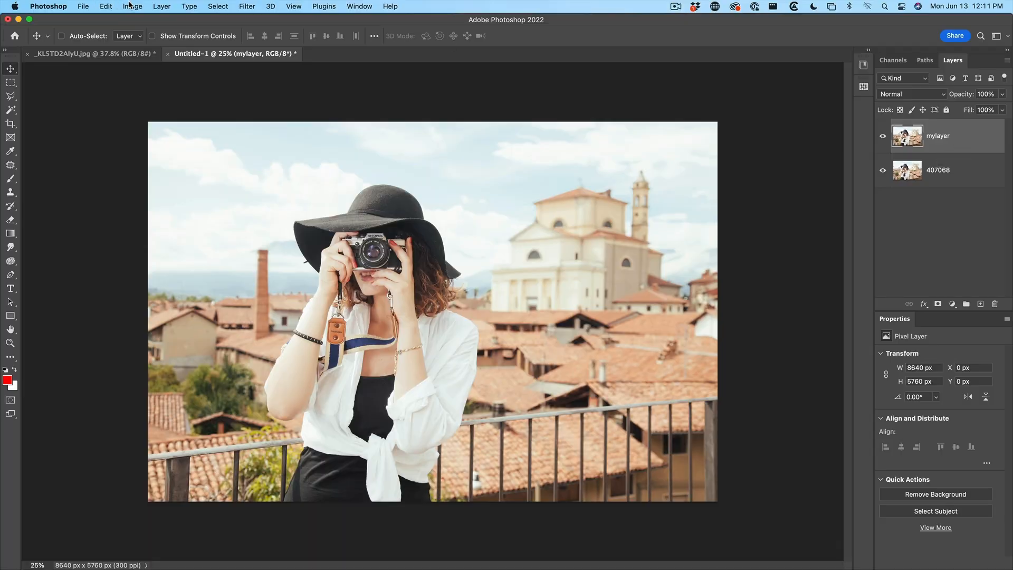
# Start Apply Image on mylayer in the Untitled-1 document with Multiply blending at 57% opacity.
pyautogui.click(129, 5)
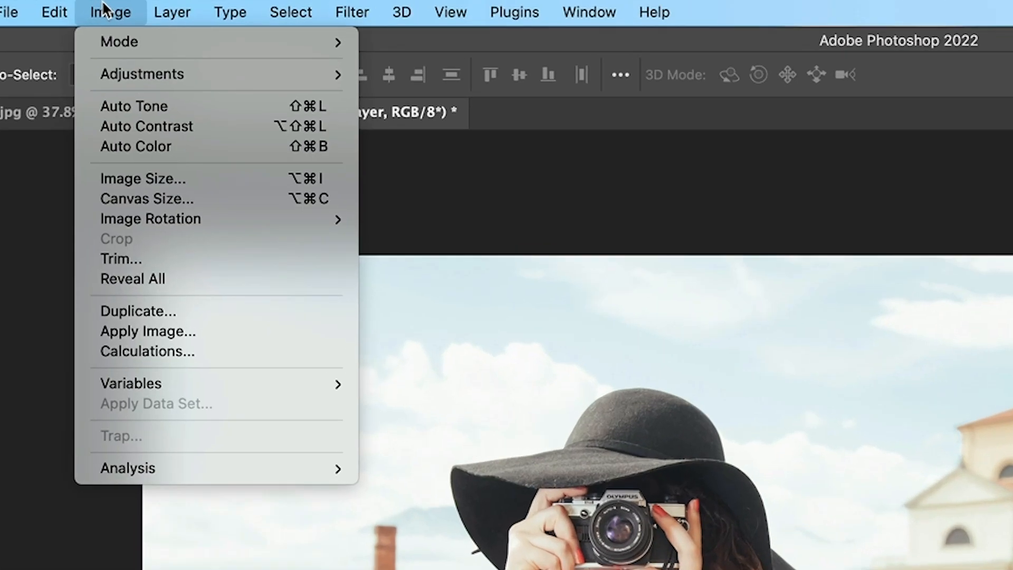
pyautogui.click(180, 320)
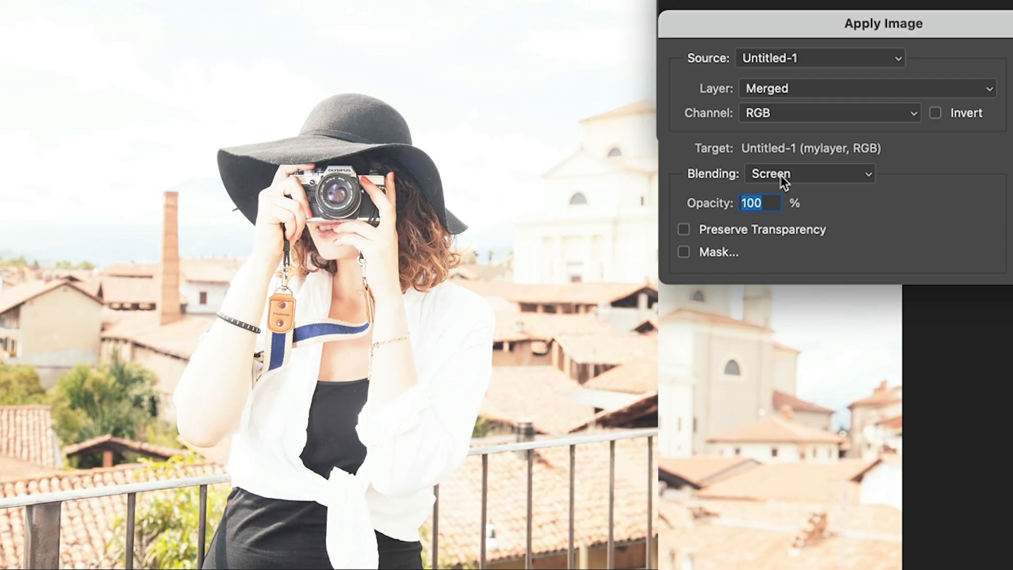
pyautogui.click(653, 158)
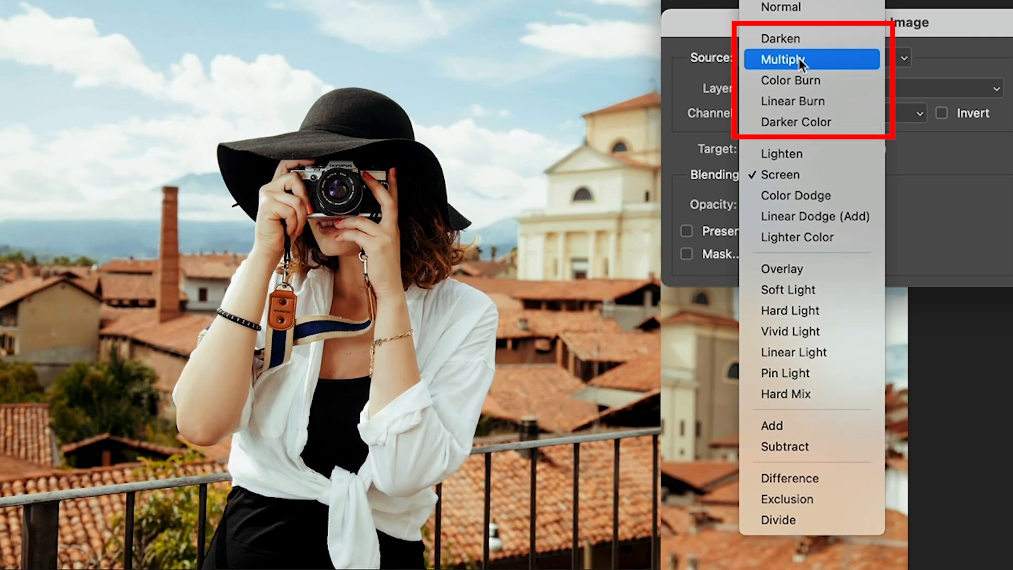
pyautogui.click(801, 59)
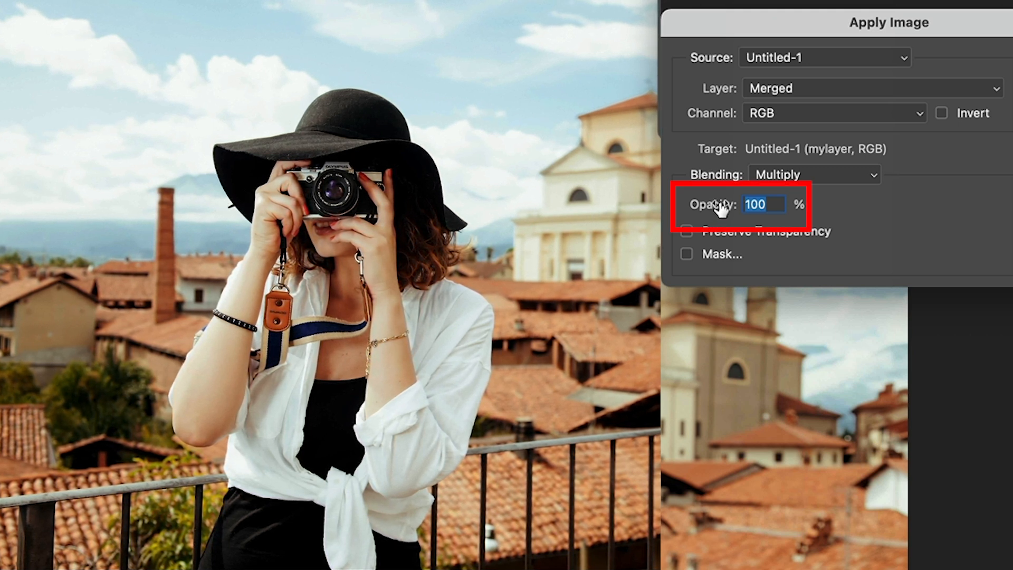
pyautogui.moveTo(720, 208); pyautogui.dragTo(569, 90)
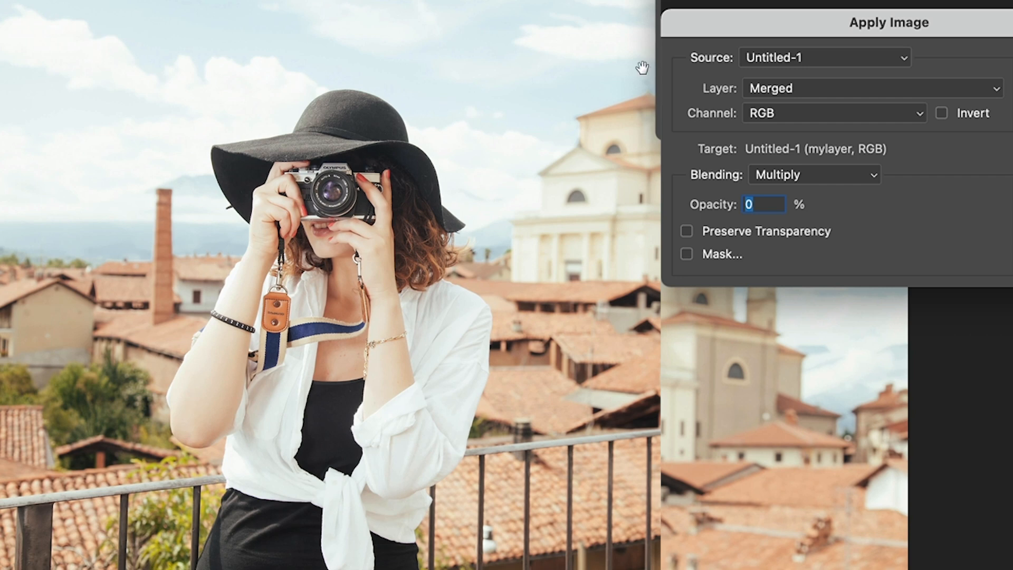
pyautogui.moveTo(703, 213)
pyautogui.mouseDown()
pyautogui.moveTo(714, 211)
pyautogui.moveTo(703, 204)
pyautogui.moveTo(715, 208)
pyautogui.mouseUp()
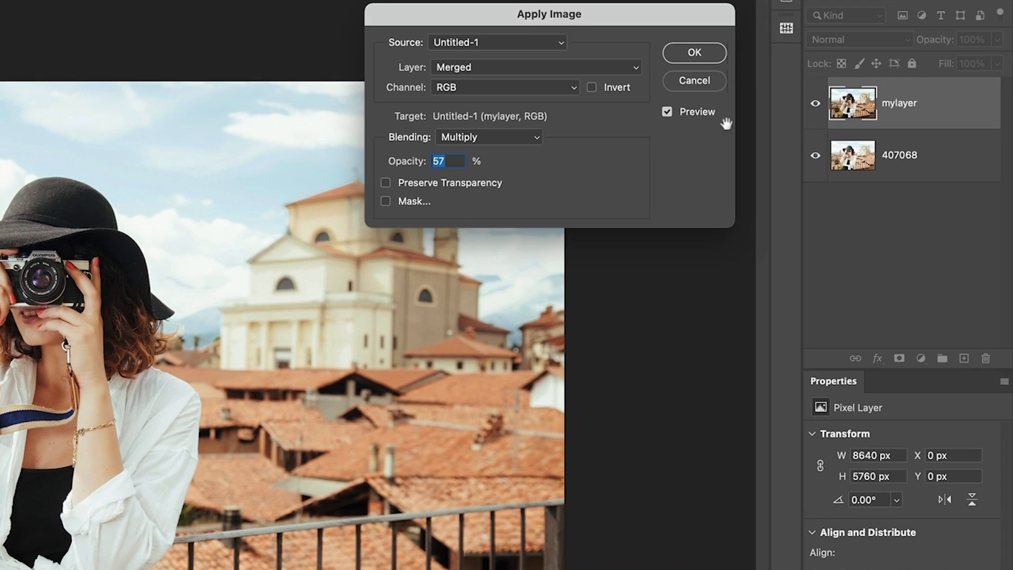
# Set the Apply Image source layer to mylayer and apply the blend.
pyautogui.click(464, 71)
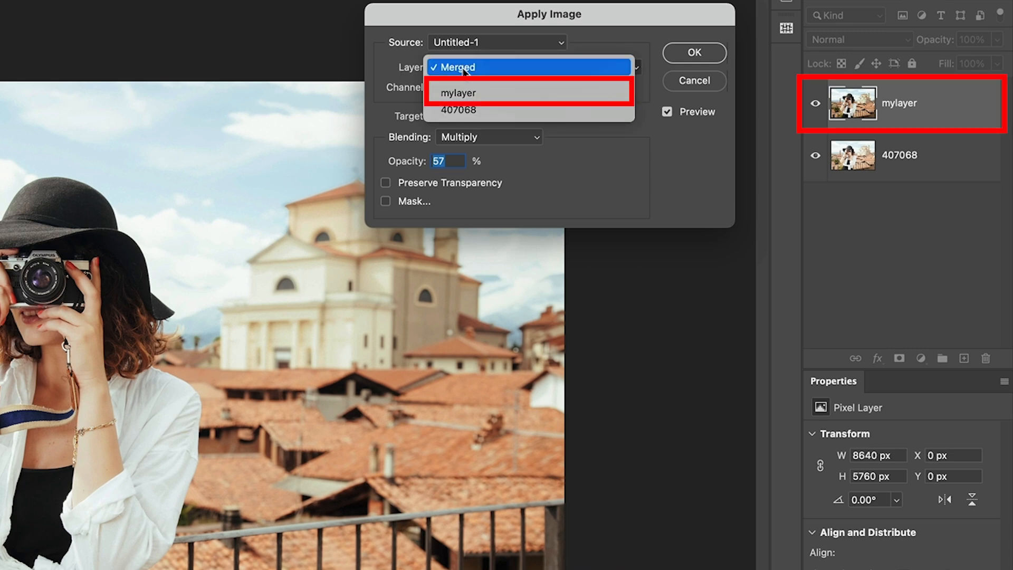
pyautogui.click(468, 92)
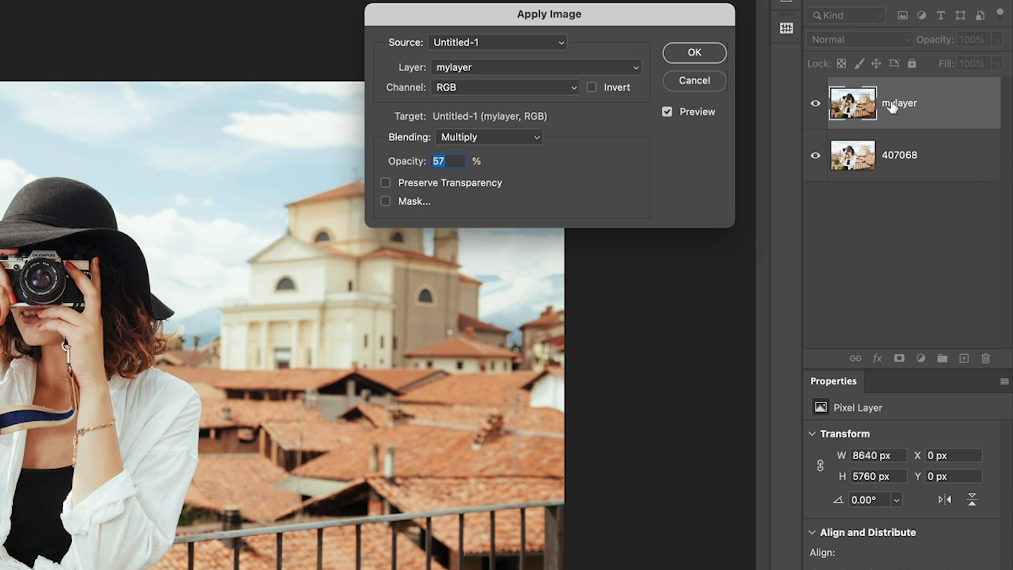
pyautogui.click(695, 52)
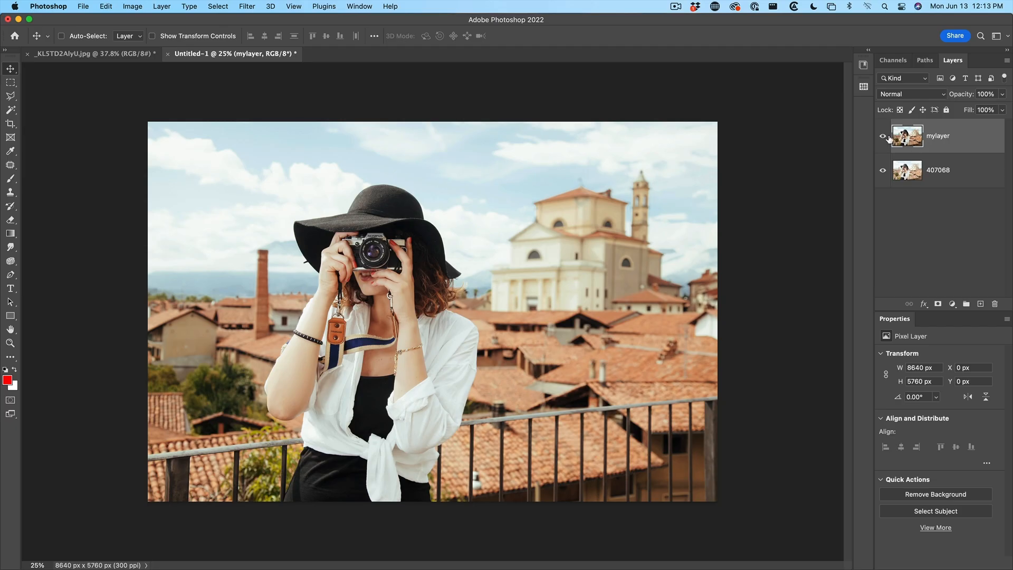
# Compare the image with and without mylayer, leave that layer hidden, and duplicate the 407068 layer.
pyautogui.click(883, 138)
pyautogui.click(884, 139)
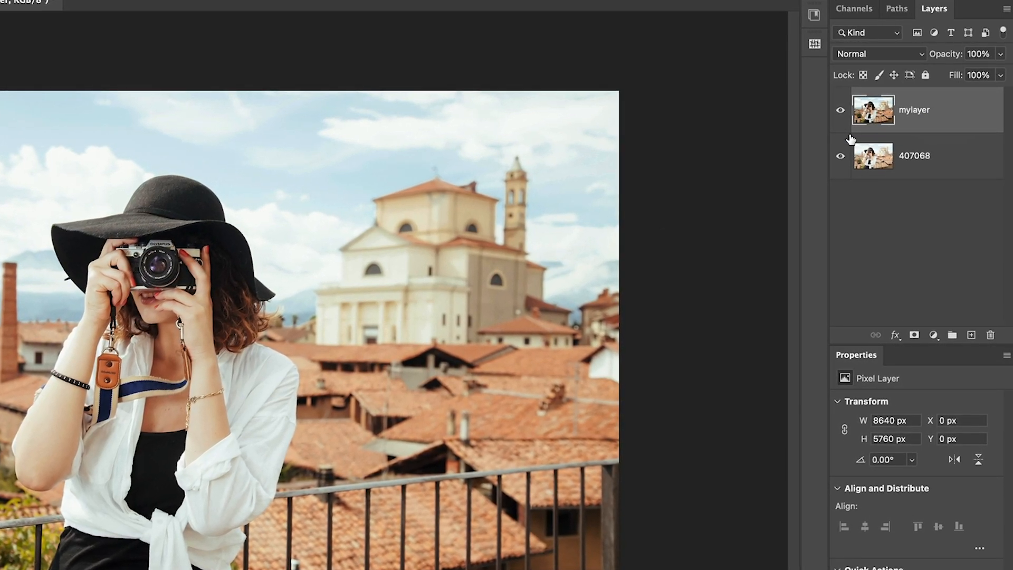
pyautogui.click(839, 110)
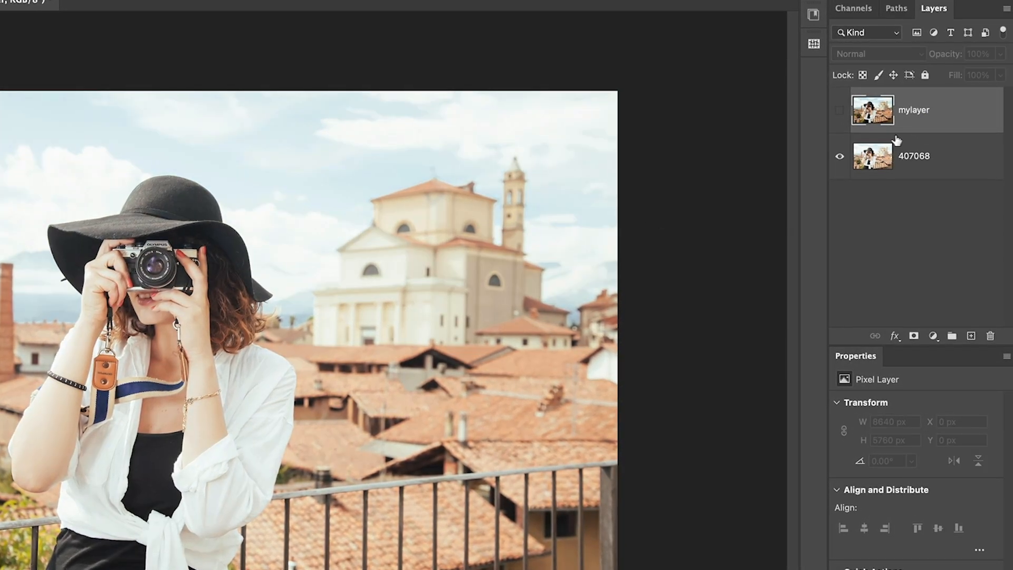
pyautogui.click(936, 159)
pyautogui.hotkey('ctrl', 'j')
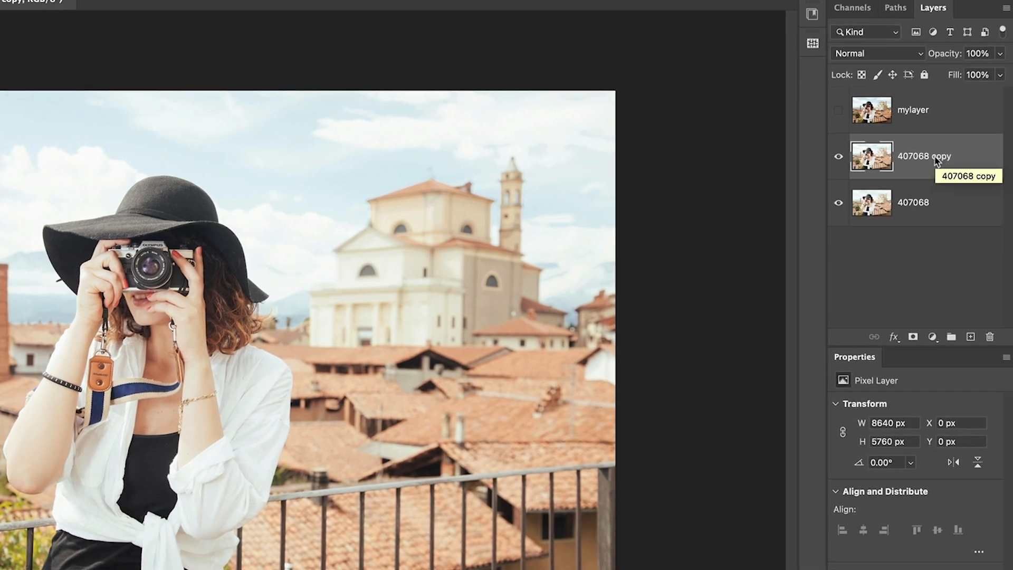
# Set the duplicated 407068 layer's blend mode to Multiply and reduce its opacity.
pyautogui.click(870, 53)
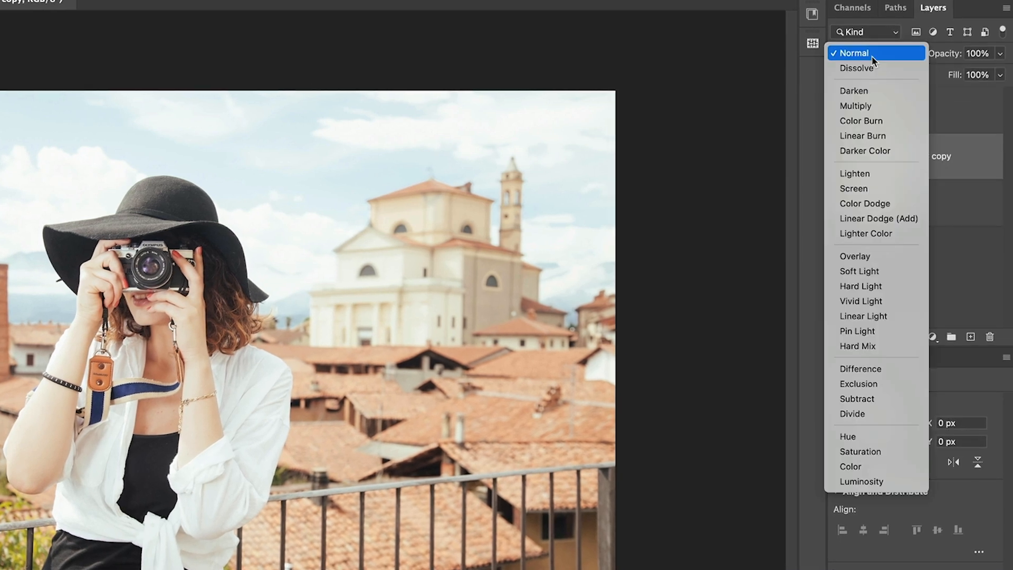
pyautogui.click(869, 108)
pyautogui.moveTo(945, 61); pyautogui.dragTo(864, 62)
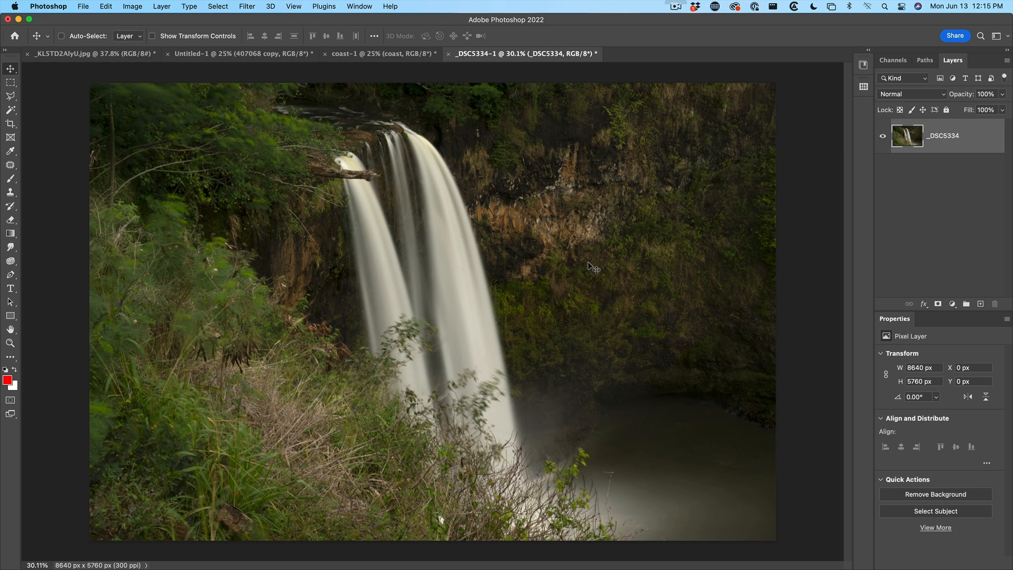
# Start Apply Image on the _DSC5334 waterfall layer with Overlay blending.
pyautogui.click(135, 6)
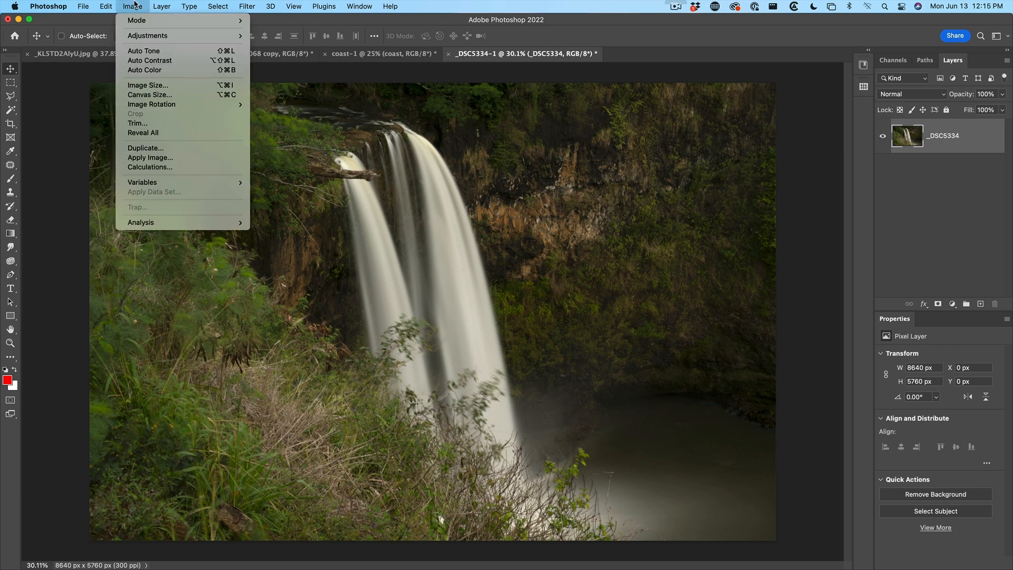
pyautogui.click(162, 157)
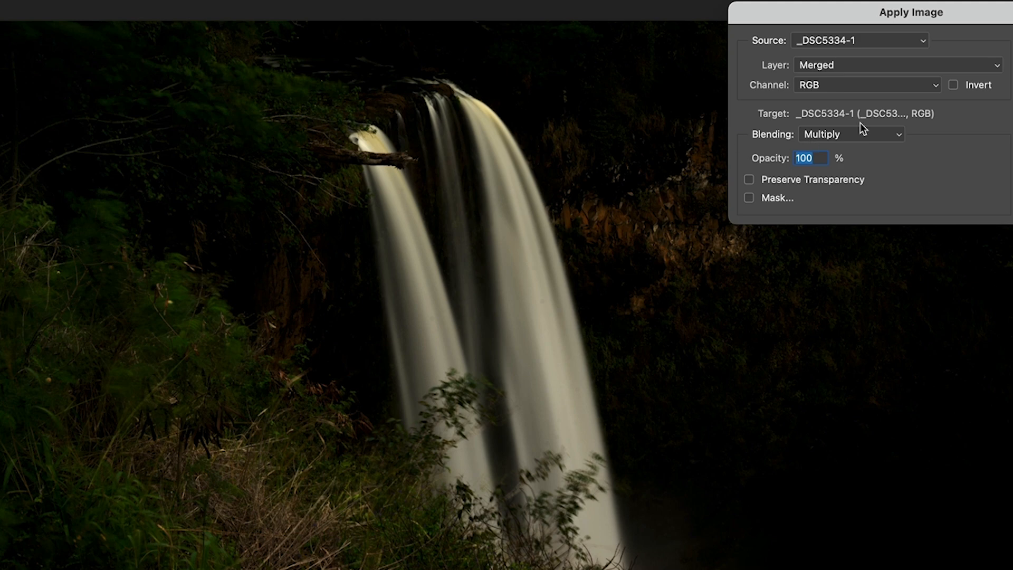
pyautogui.click(830, 136)
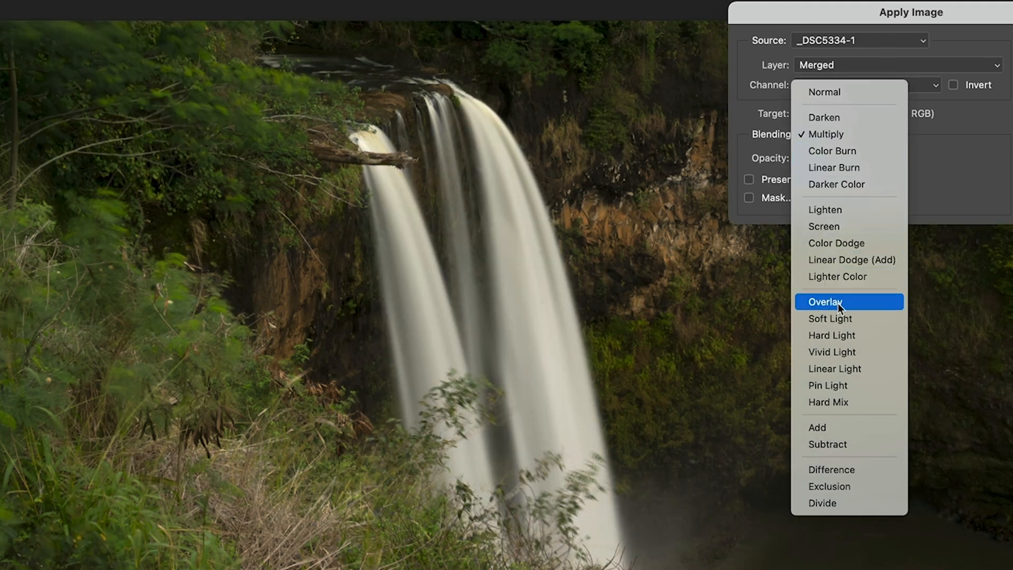
pyautogui.click(838, 303)
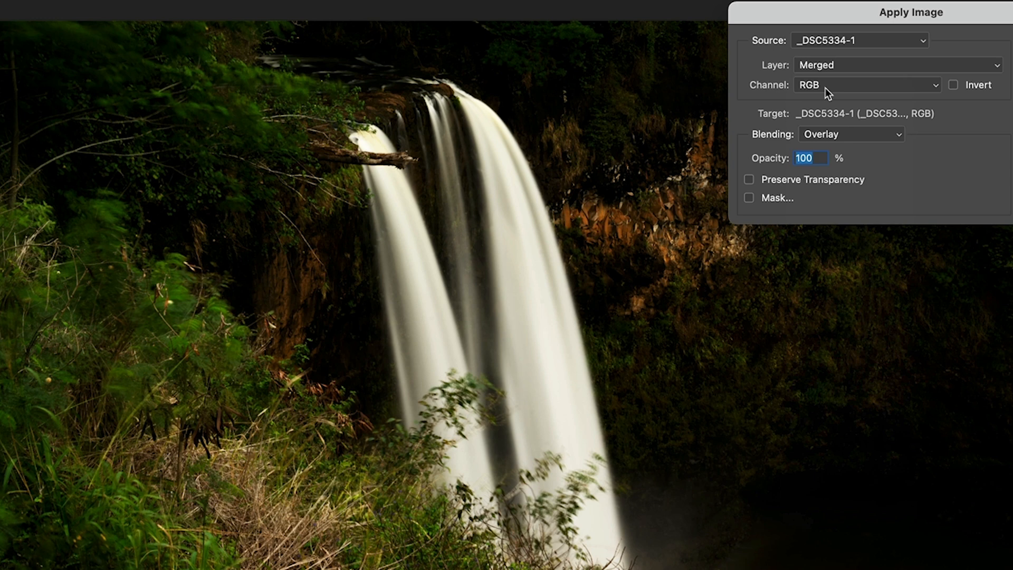
# Try the Red and Blue source channels in Apply Image for the waterfall, and settle on Green.
pyautogui.click(904, 84)
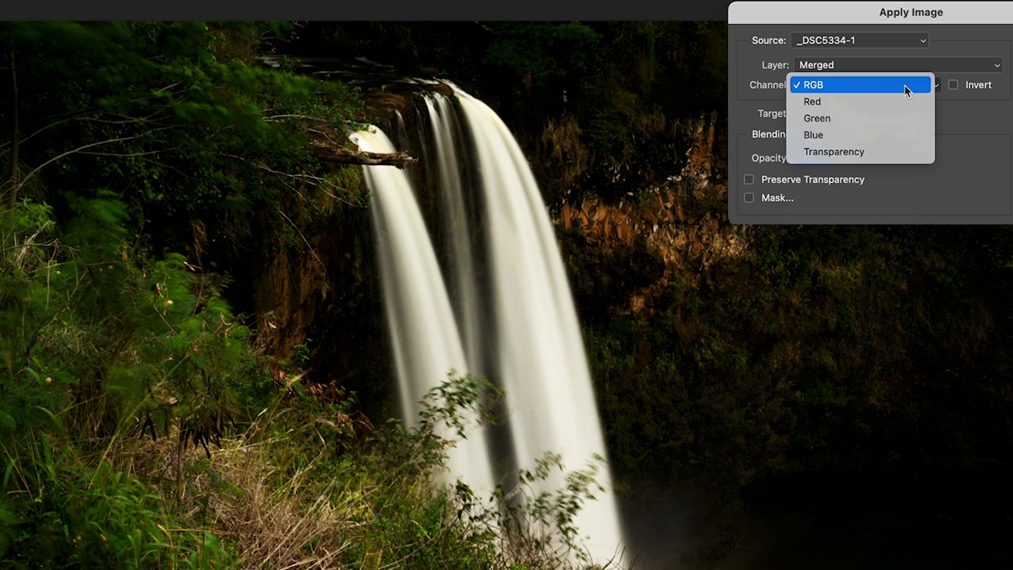
pyautogui.click(905, 101)
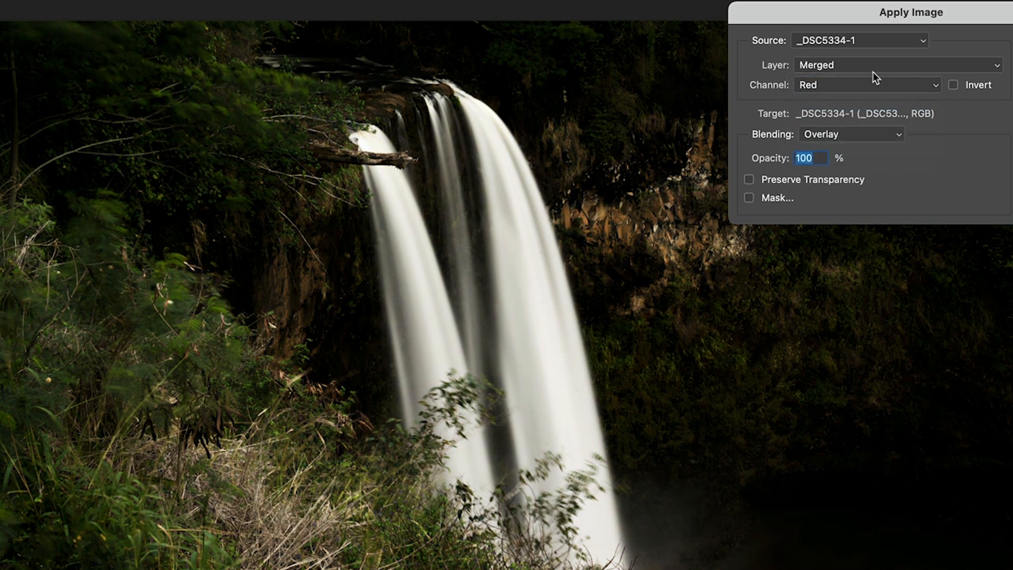
pyautogui.click(856, 85)
pyautogui.click(856, 100)
pyautogui.click(855, 85)
pyautogui.click(855, 101)
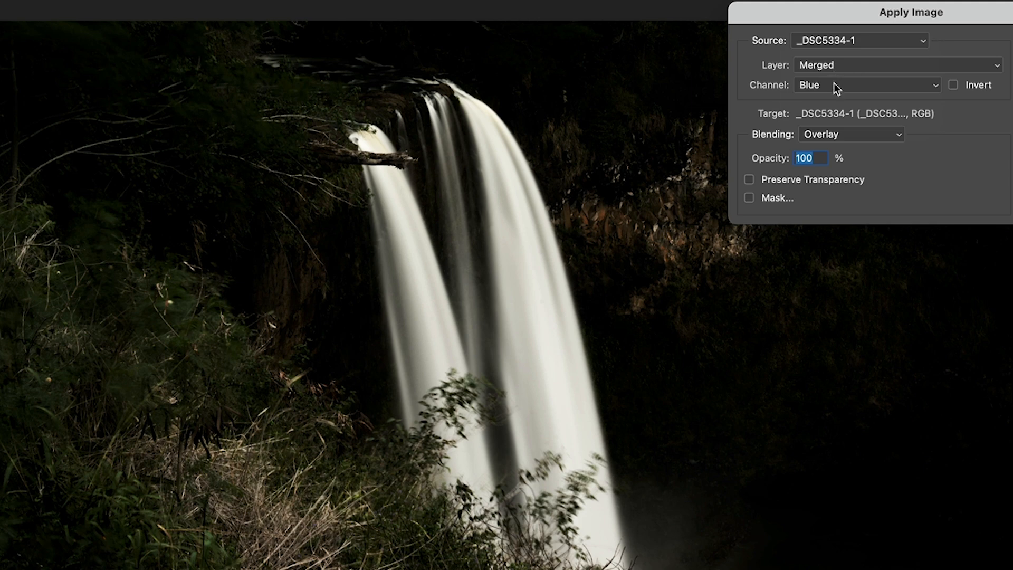
pyautogui.click(836, 86)
pyautogui.click(838, 77)
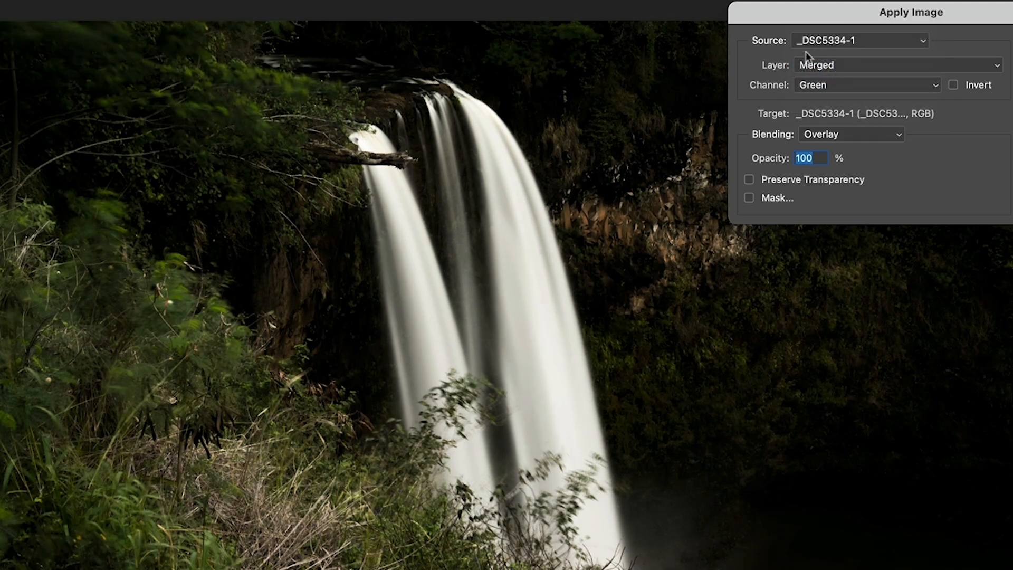
# Set the Apply Image opacity for the waterfall to 41% and compare the preview on and off.
pyautogui.moveTo(782, 163); pyautogui.dragTo(452, 163)
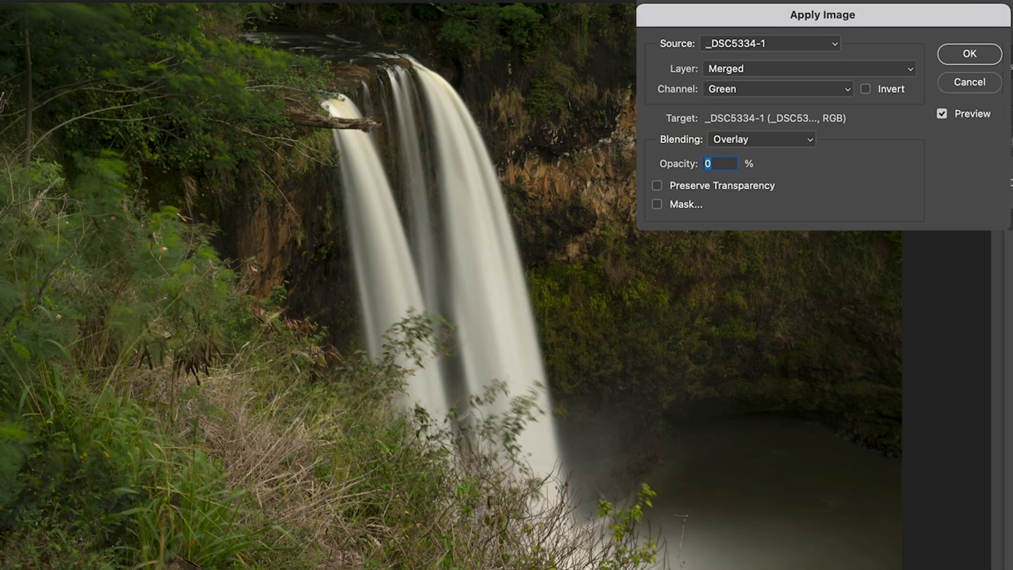
pyautogui.moveTo(676, 165); pyautogui.dragTo(694, 167)
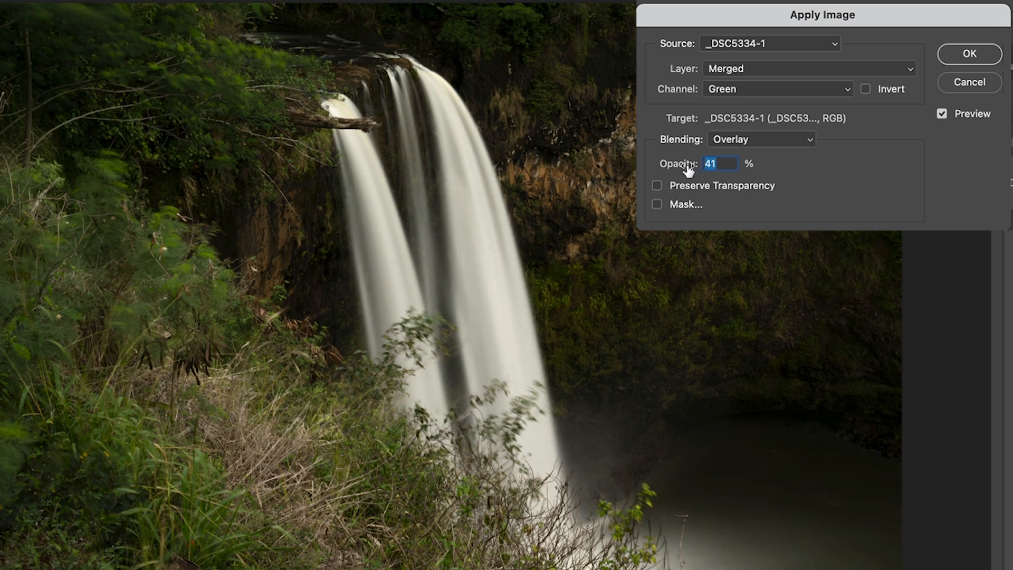
pyautogui.click(943, 115)
pyautogui.press('p')
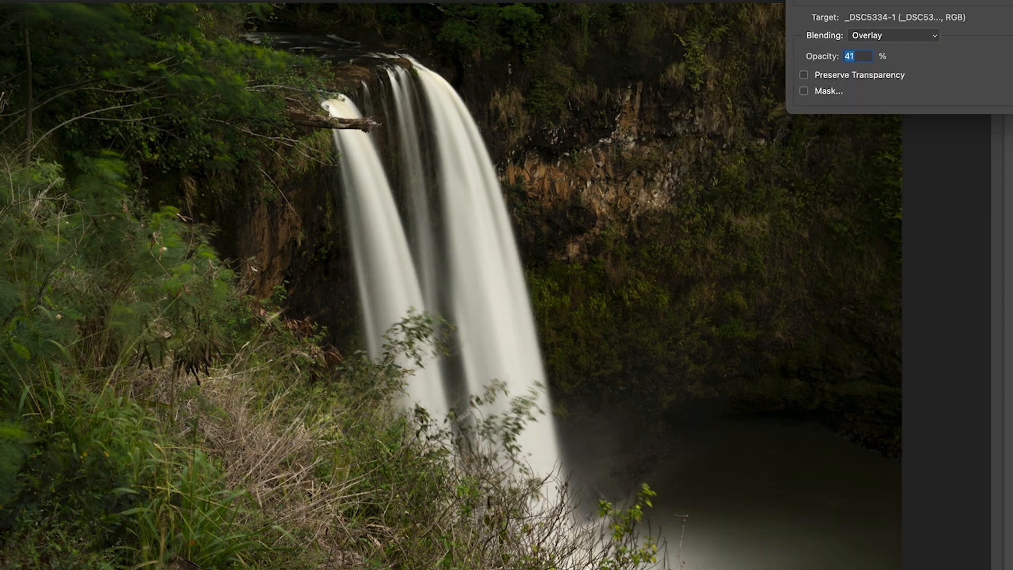
pyautogui.press('p')
pyautogui.press('p')
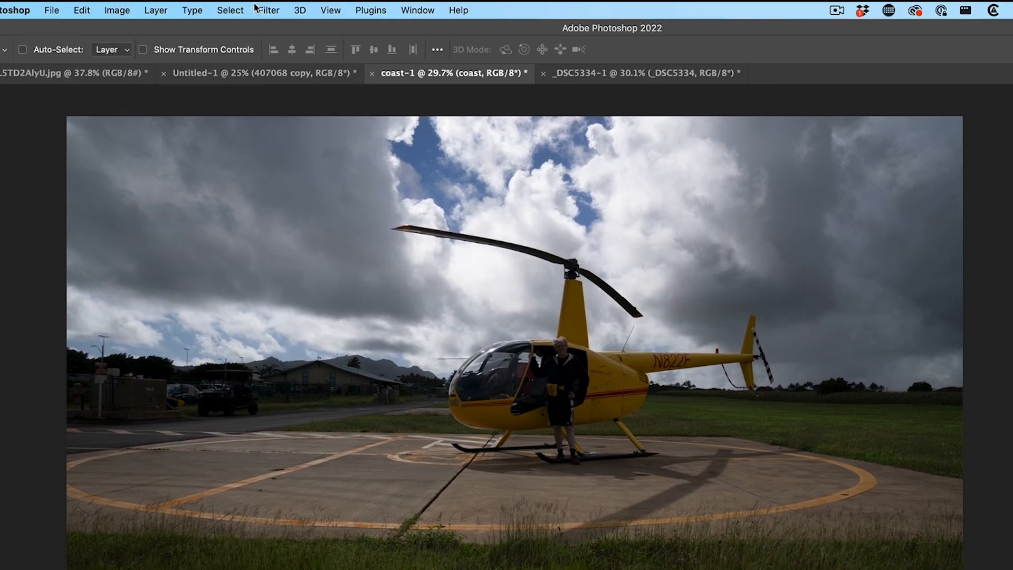
# Apply the Camera Raw Filter to the helicopter photo with Highlights -100, Shadows +100 and Exposure +0.40.
pyautogui.click(266, 10)
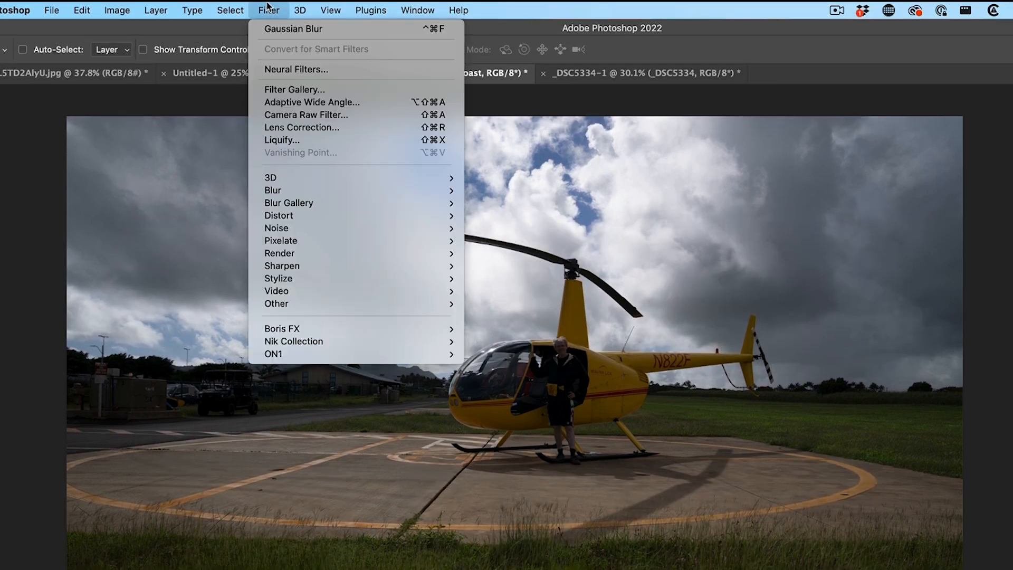
pyautogui.click(286, 115)
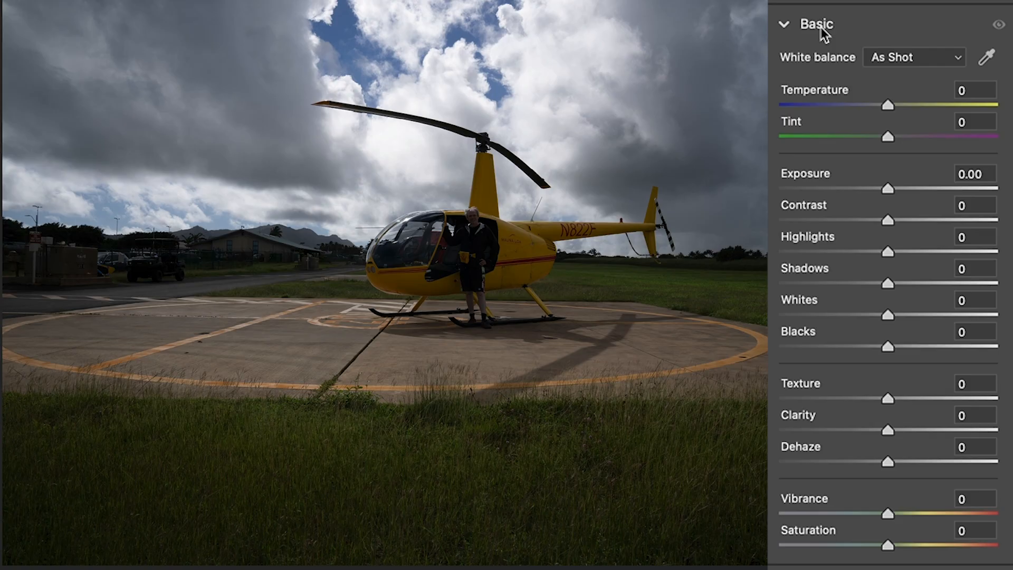
pyautogui.moveTo(888, 251); pyautogui.dragTo(780, 251)
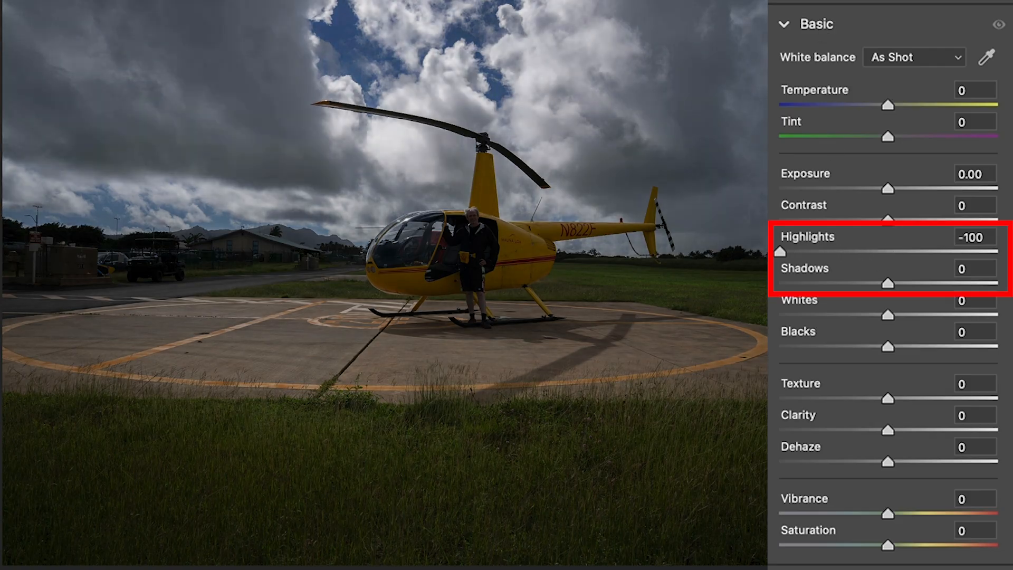
pyautogui.moveTo(889, 284); pyautogui.dragTo(995, 284)
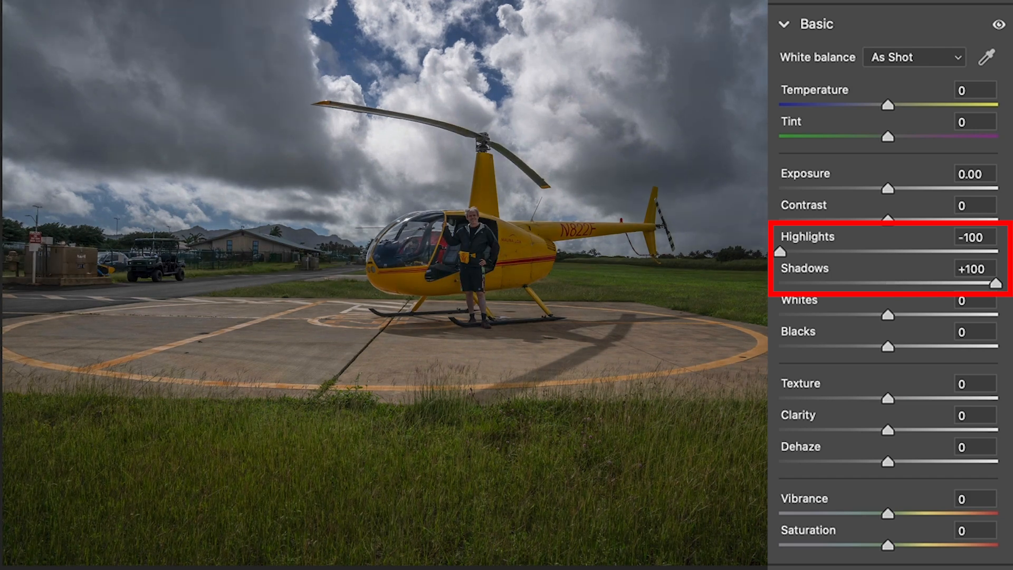
pyautogui.moveTo(888, 187); pyautogui.dragTo(896, 185)
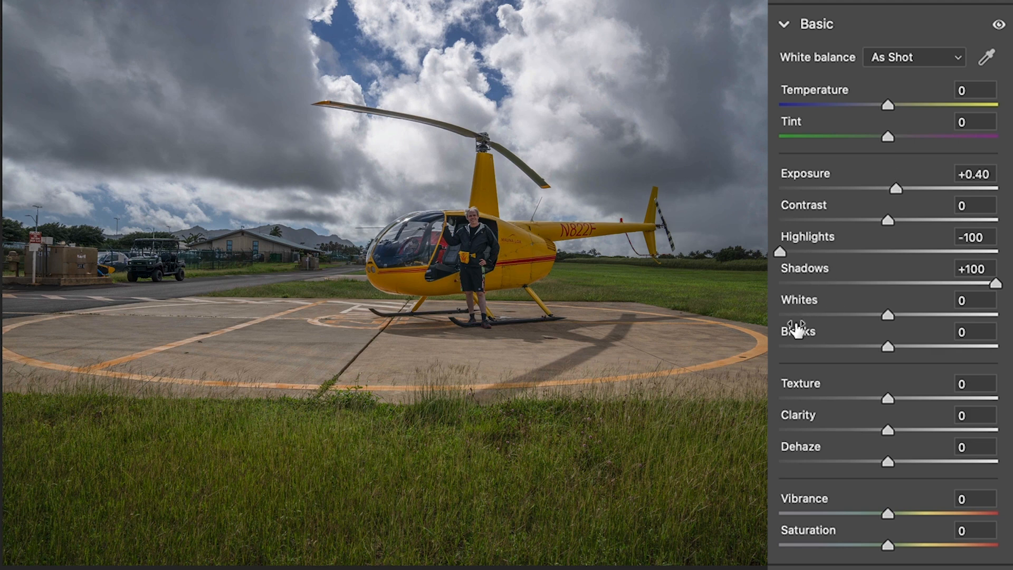
# Set the helicopter photo's Saturation to -25 and Vibrance to +43, and compare the before and after views.
pyautogui.moveTo(888, 544); pyautogui.dragTo(860, 545)
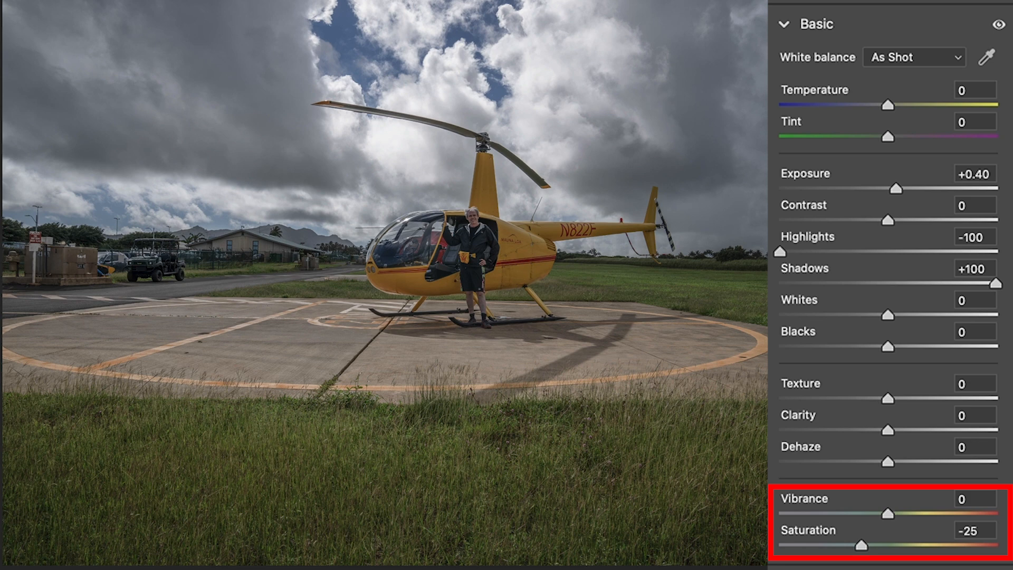
pyautogui.moveTo(888, 511); pyautogui.dragTo(935, 503)
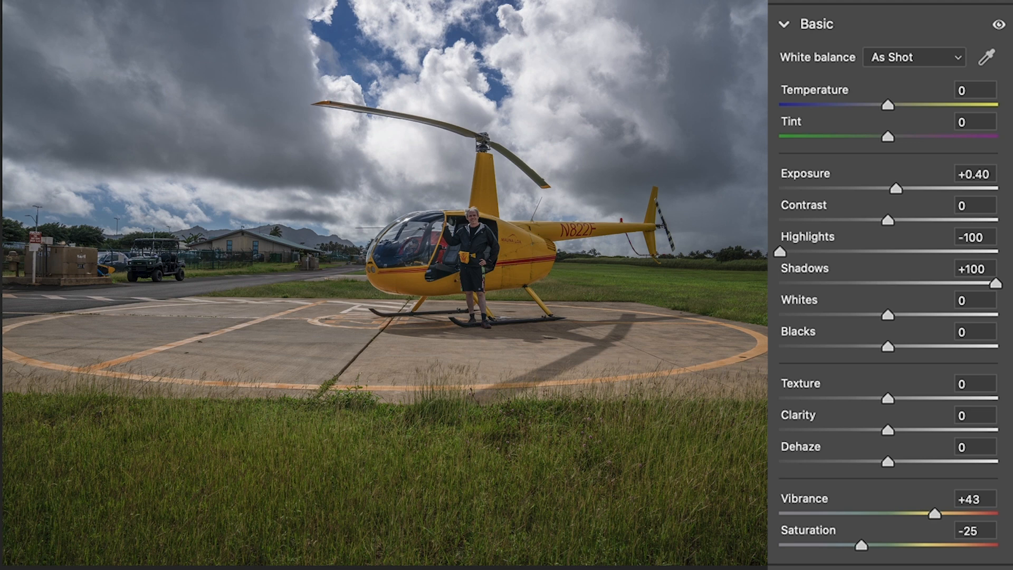
pyautogui.press('\\')
pyautogui.press('\\')
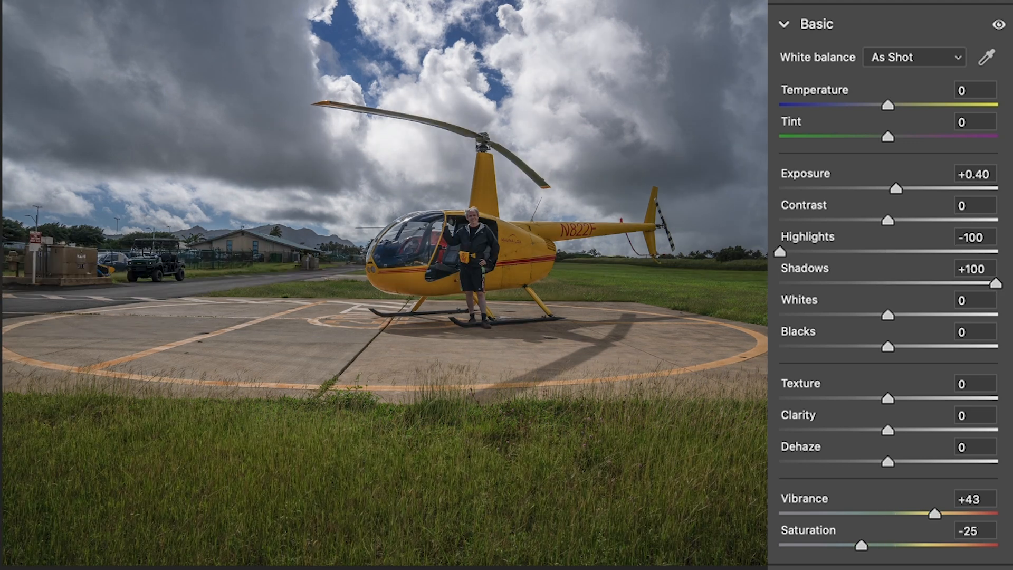